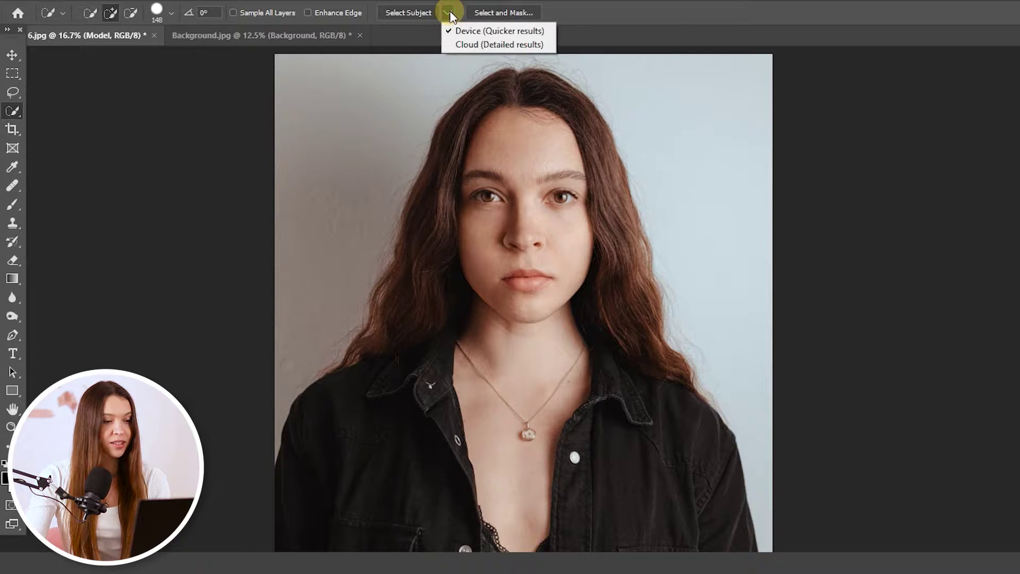
Step: Select the woman in the photo with Select Subject using Cloud (Detailed results) processing
{"action": "left_click", "coordinate": [466, 44]}
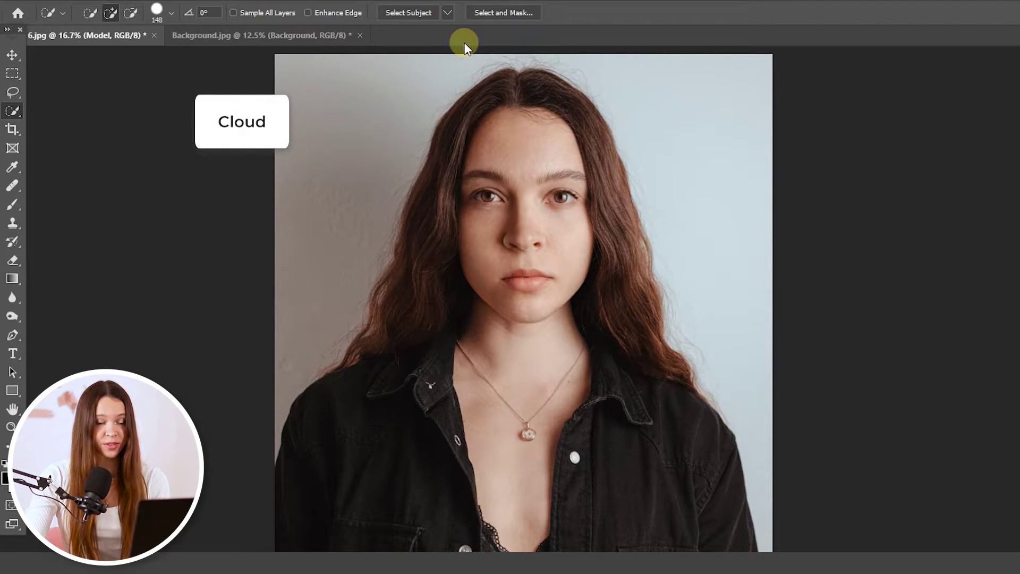
{"action": "left_click", "coordinate": [410, 12]}
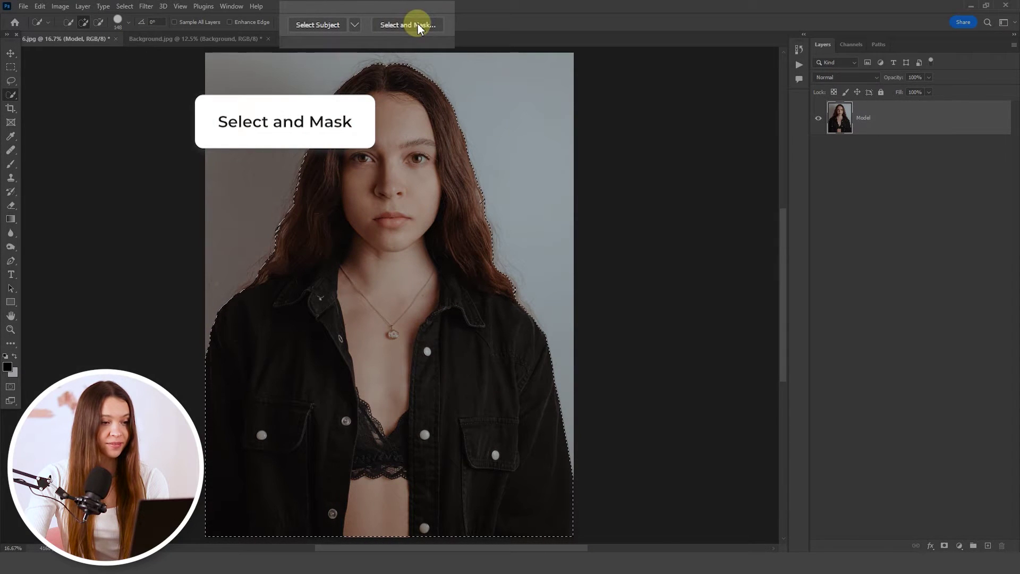
Step: Refine the hair edges of the selection in Select and Mask and turn it into a layer mask on the Model layer
{"action": "left_click", "coordinate": [377, 22]}
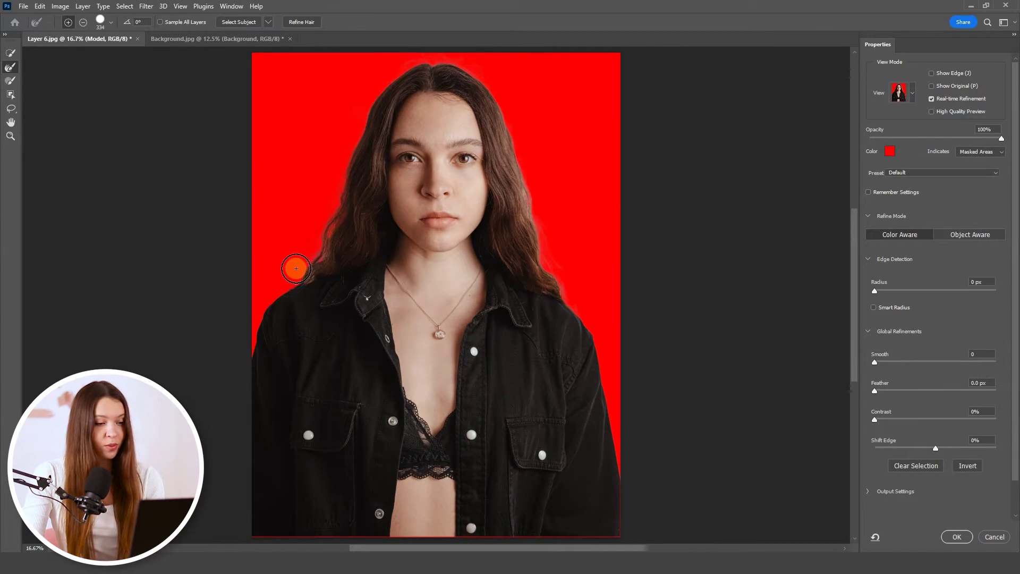
{"action": "mouse_move", "coordinate": [296, 269]}
{"action": "left_mouse_down"}
{"action": "mouse_move", "coordinate": [490, 93]}
{"action": "mouse_move", "coordinate": [541, 258]}
{"action": "mouse_move", "coordinate": [559, 279]}
{"action": "mouse_move", "coordinate": [398, 61]}
{"action": "mouse_move", "coordinate": [305, 269]}
{"action": "mouse_move", "coordinate": [308, 243]}
{"action": "left_mouse_up"}
{"action": "mouse_move", "coordinate": [526, 161]}
{"action": "left_mouse_down"}
{"action": "mouse_move", "coordinate": [569, 285]}
{"action": "mouse_move", "coordinate": [539, 217]}
{"action": "mouse_move", "coordinate": [541, 120]}
{"action": "mouse_move", "coordinate": [422, 80]}
{"action": "mouse_move", "coordinate": [574, 143]}
{"action": "left_mouse_up"}
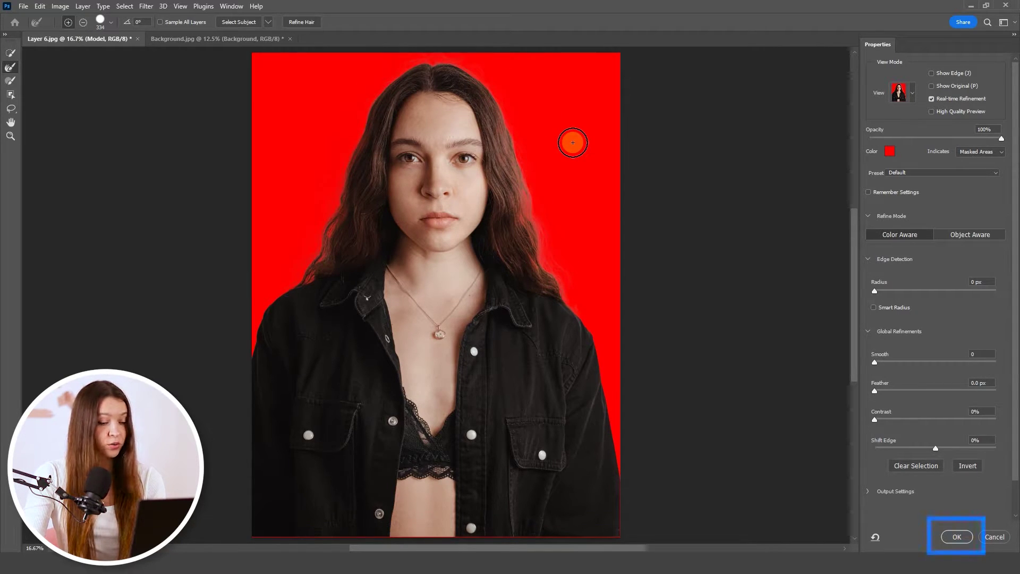
{"action": "left_click", "coordinate": [956, 536]}
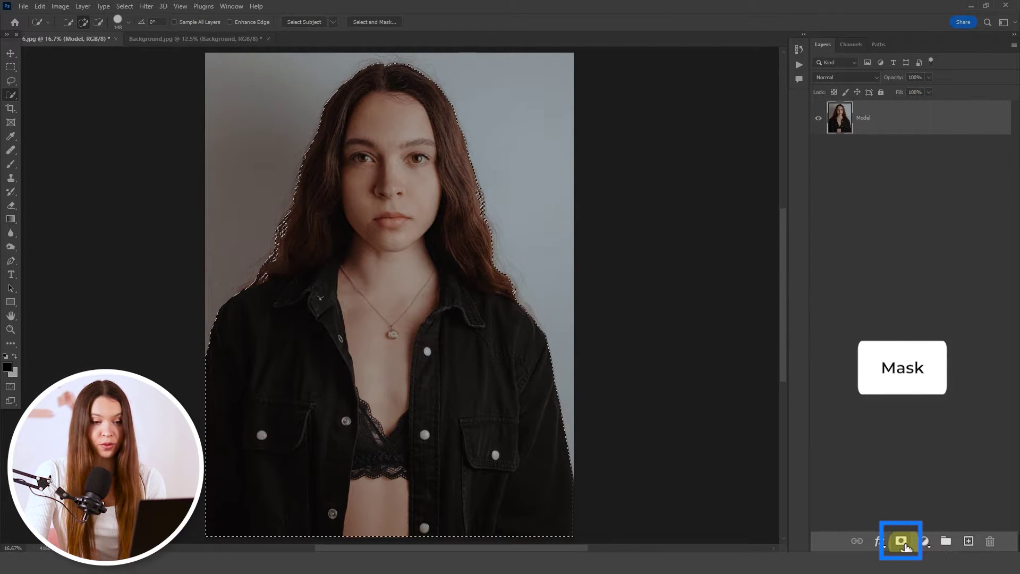
{"action": "left_click", "coordinate": [920, 542]}
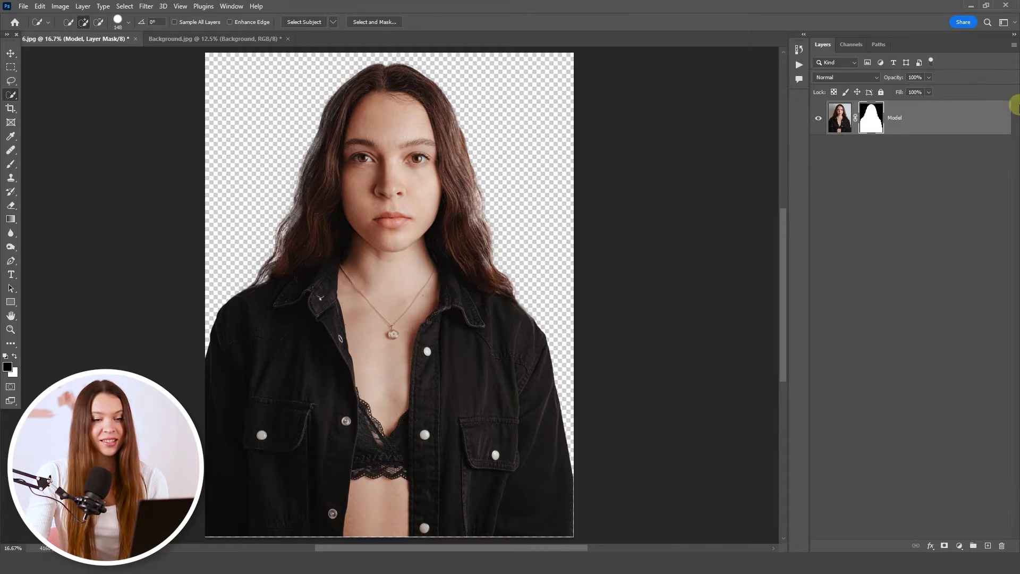
Step: Copy the masked Model layer into Background.jpg, aligned to the lower canvas edge and scaled to about 102.8% to fill the width
{"action": "left_click_drag", "start_coordinate": [933, 121], "coordinate": [425, 218]}
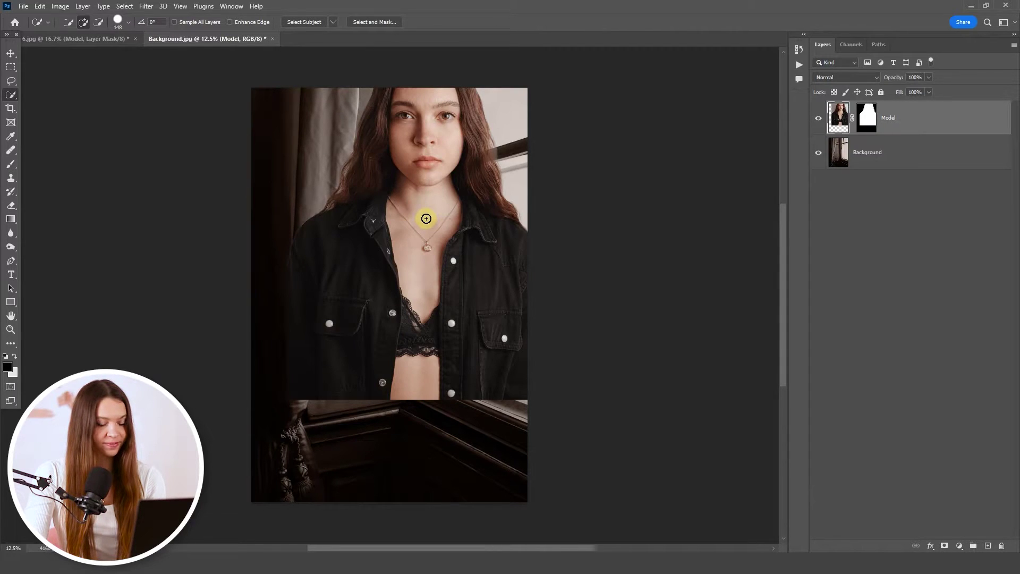
{"action": "key", "text": "ctrl+t"}
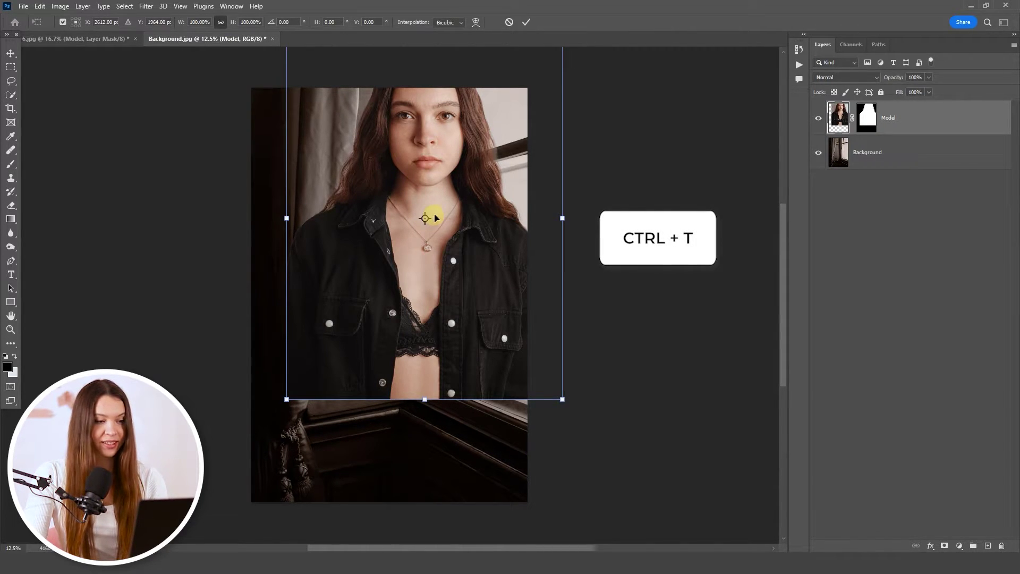
{"action": "left_click_drag", "start_coordinate": [453, 137], "coordinate": [426, 235]}
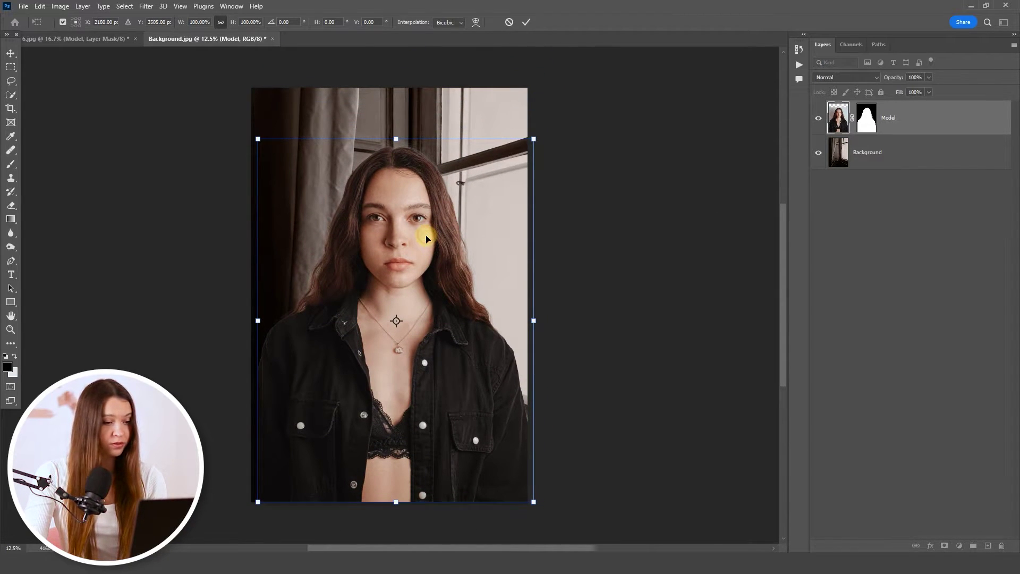
{"action": "left_click_drag", "start_coordinate": [258, 322], "coordinate": [251, 321]}
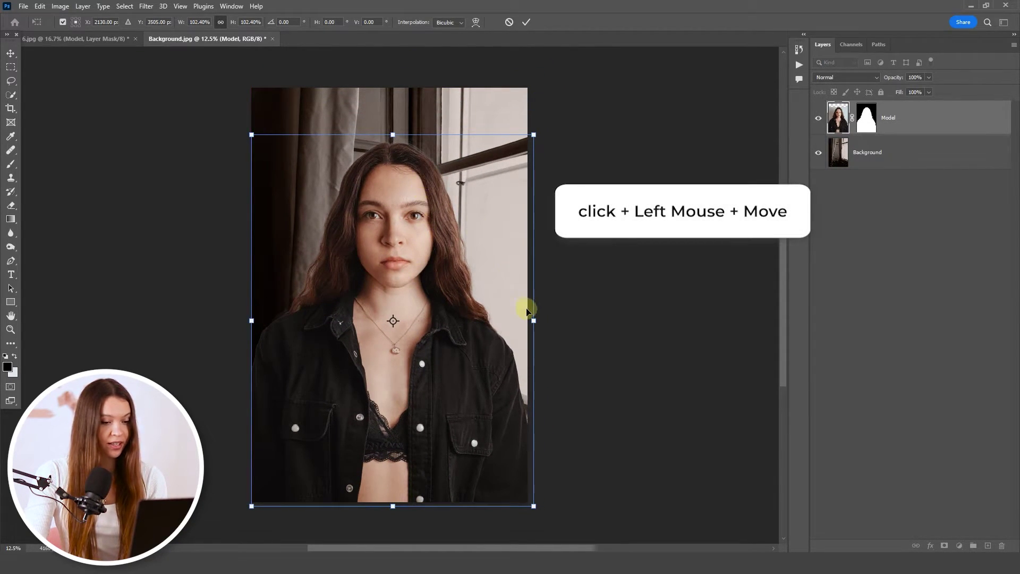
{"action": "left_click_drag", "start_coordinate": [540, 322], "coordinate": [540, 321]}
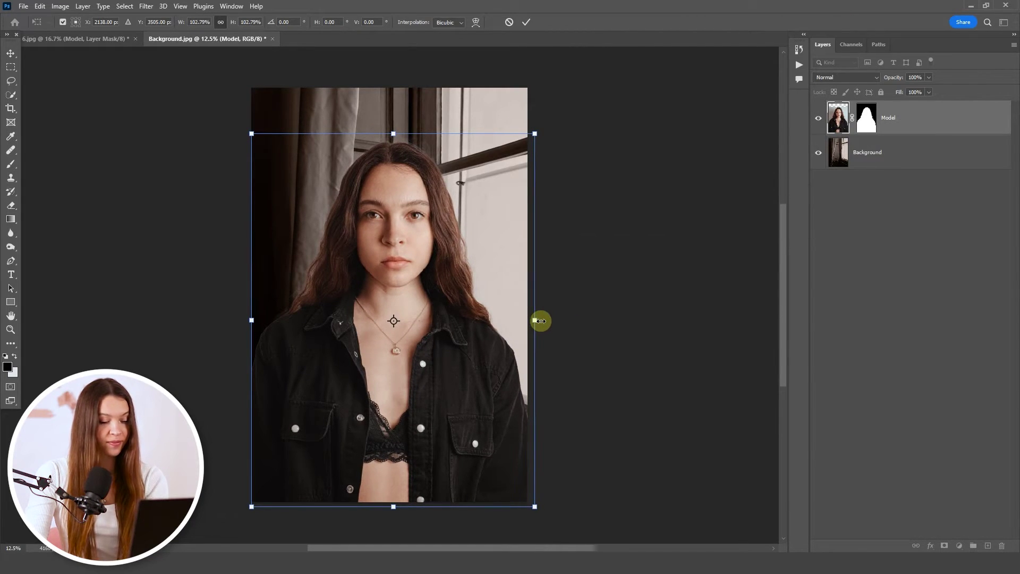
{"action": "key", "text": "Return"}
{"action": "key", "text": "w"}
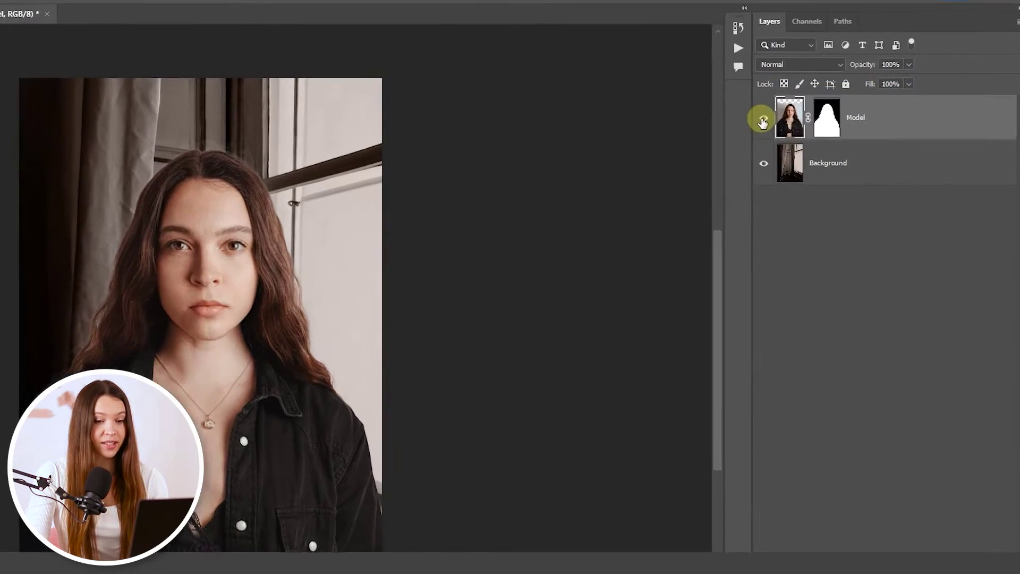
Step: Check the Model and Background layers individually by hiding and reshowing each one
{"action": "left_click", "coordinate": [818, 117]}
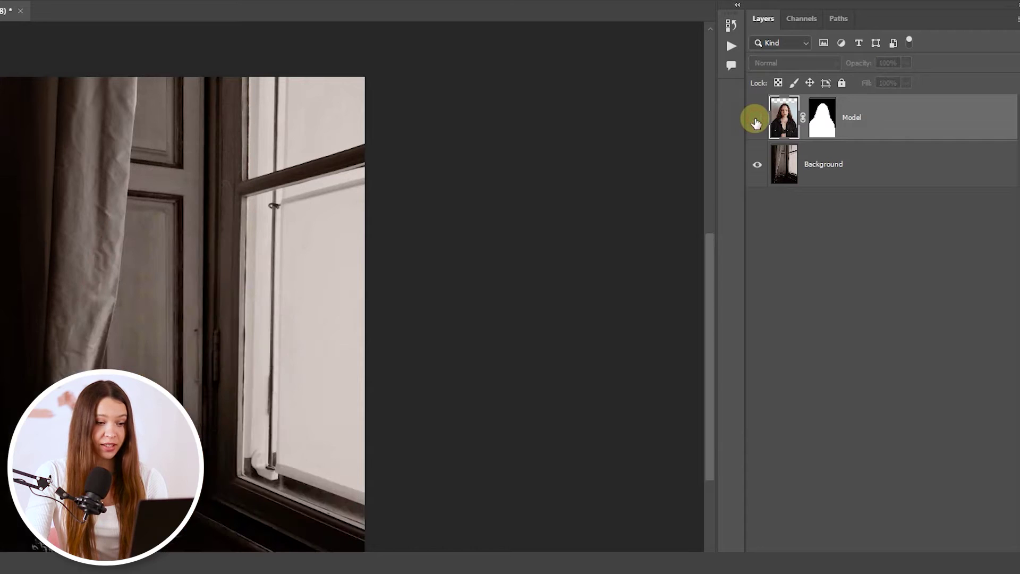
{"action": "left_click", "coordinate": [756, 117]}
{"action": "left_click", "coordinate": [758, 164]}
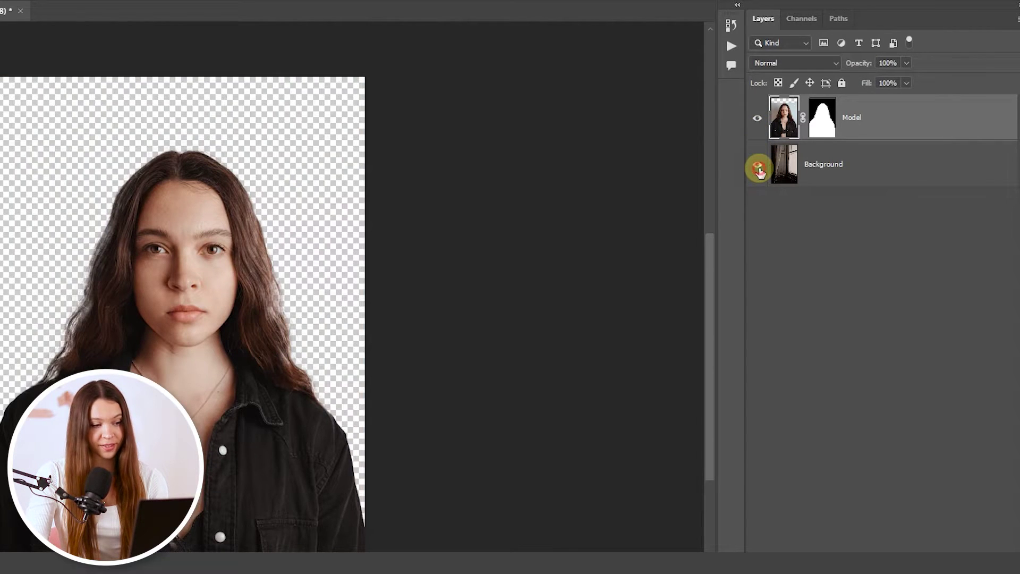
{"action": "left_click", "coordinate": [758, 165]}
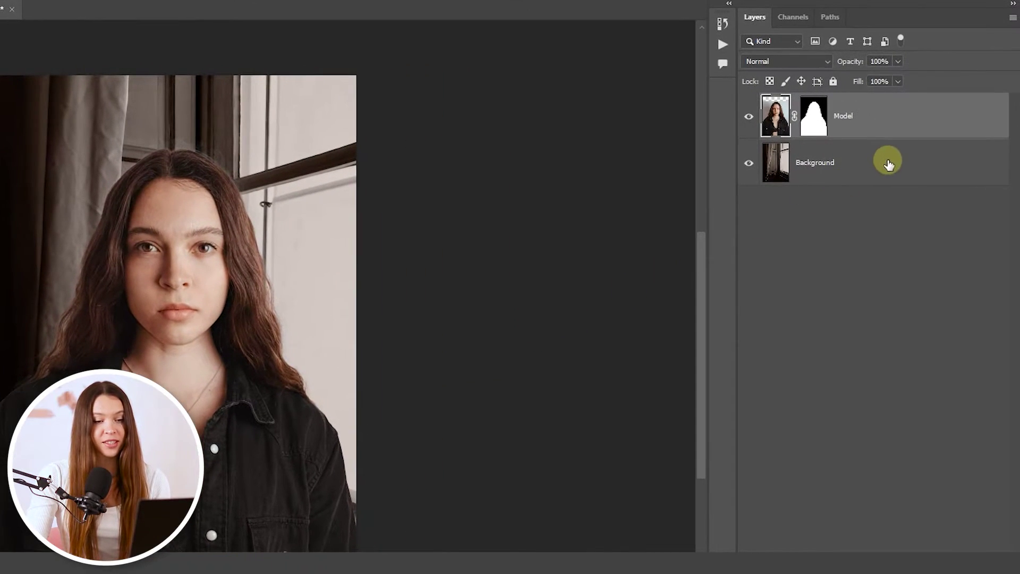
Step: Convert the Background layer and the Model layer each to a smart object
{"action": "left_click", "coordinate": [915, 154]}
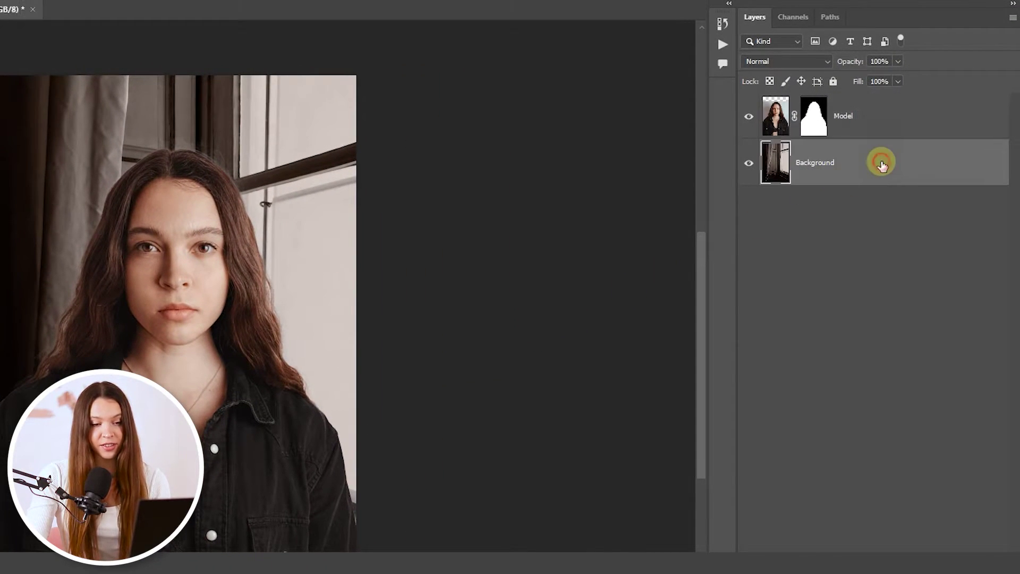
{"action": "right_click", "coordinate": [880, 165]}
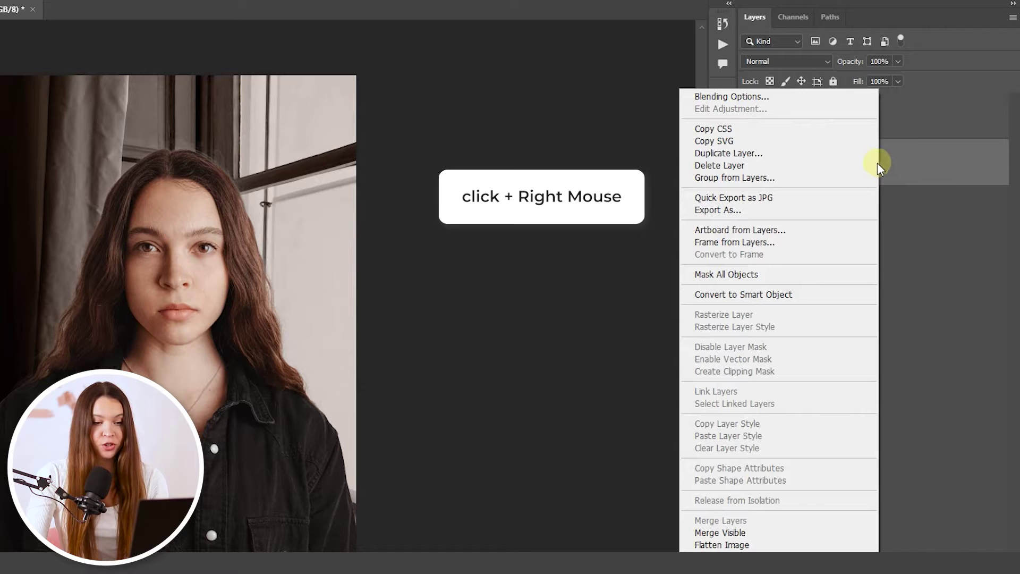
{"action": "left_click", "coordinate": [808, 294]}
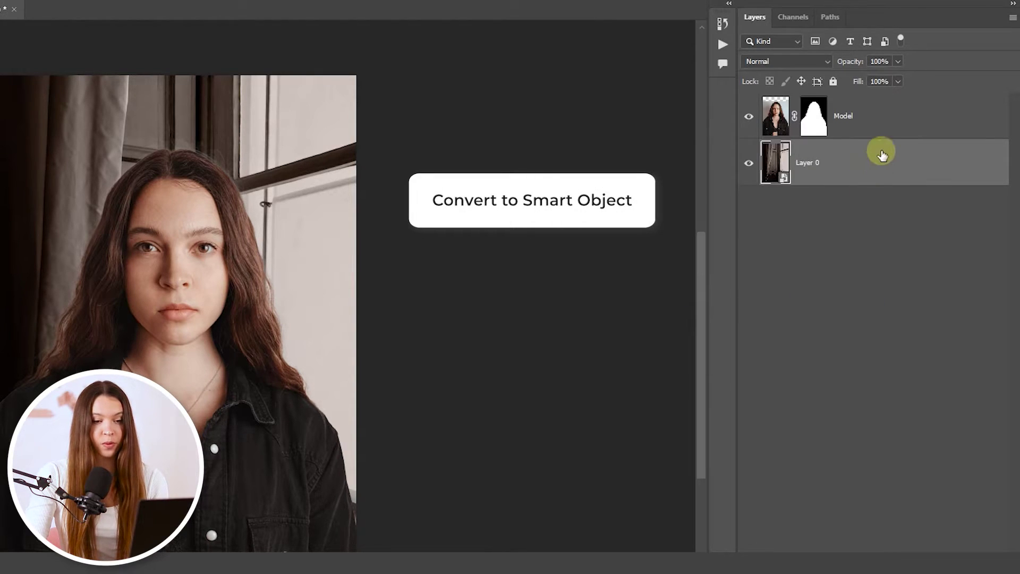
{"action": "left_click", "coordinate": [881, 117]}
{"action": "right_click", "coordinate": [881, 116]}
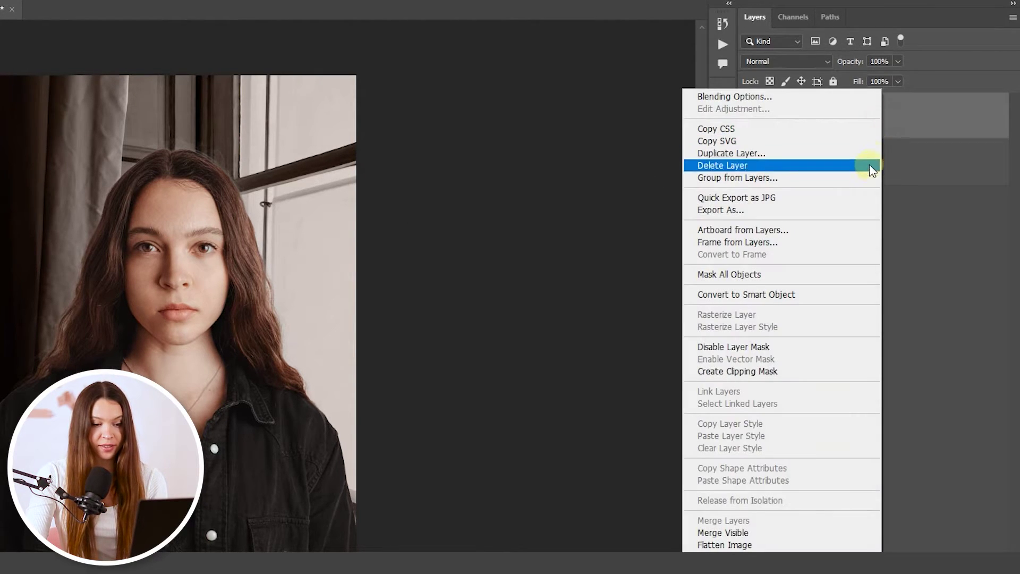
{"action": "left_click", "coordinate": [834, 294]}
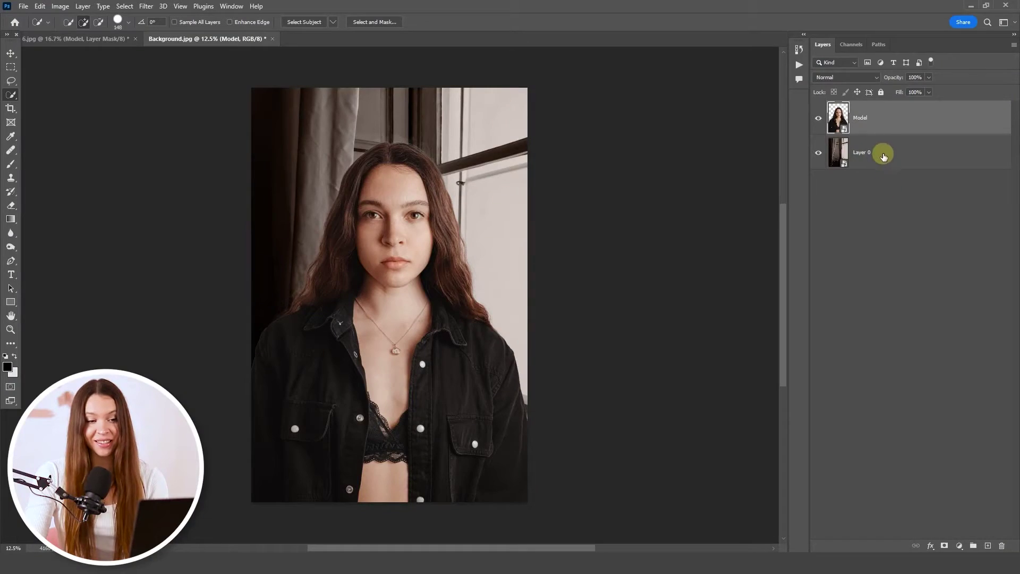
Step: Apply a Motion Blur to the background layer with an angle of 0° and a distance of 152 pixels
{"action": "left_click", "coordinate": [882, 154]}
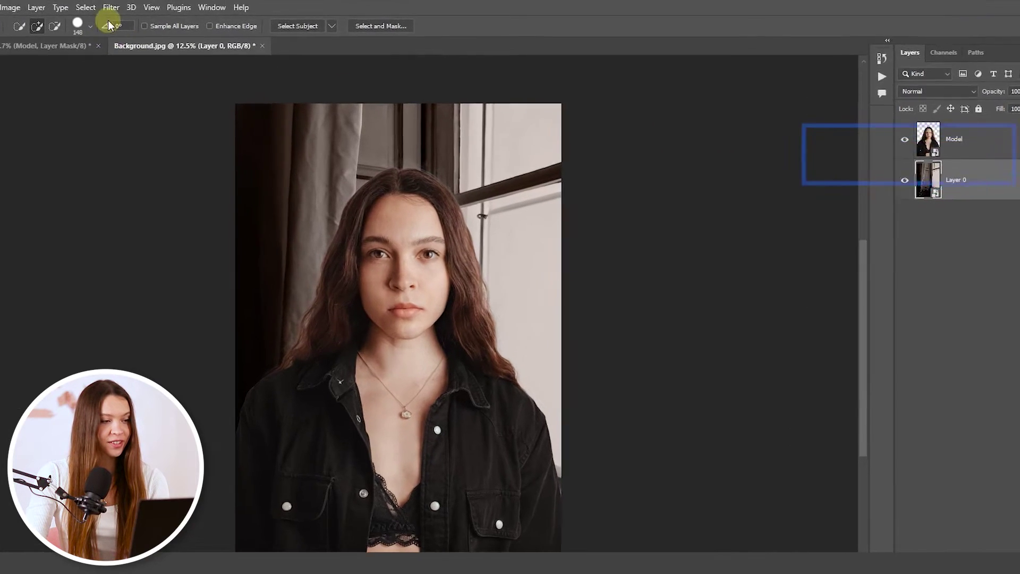
{"action": "left_click", "coordinate": [146, 6]}
{"action": "mouse_move", "coordinate": [227, 193]}
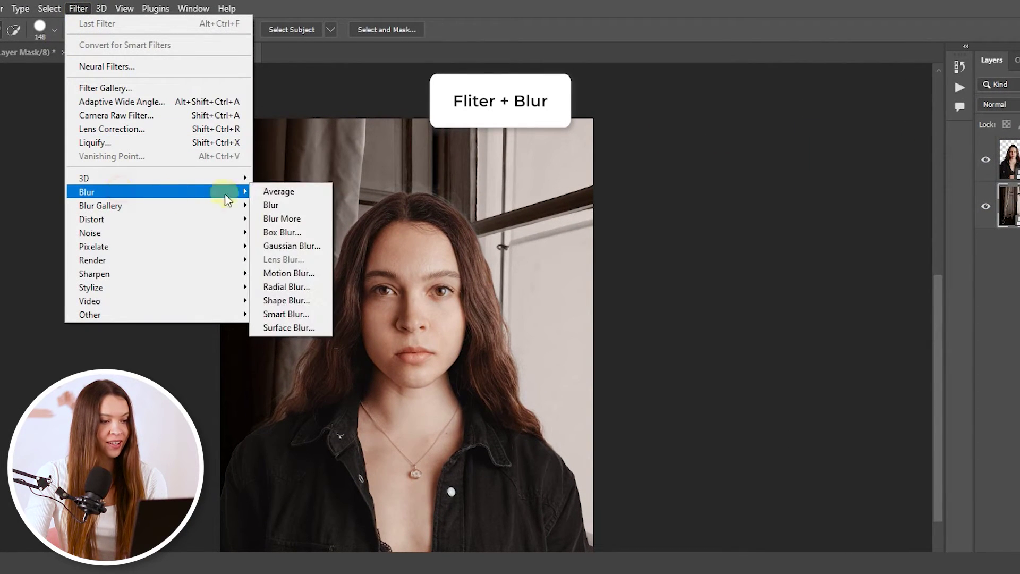
{"action": "left_click", "coordinate": [293, 273]}
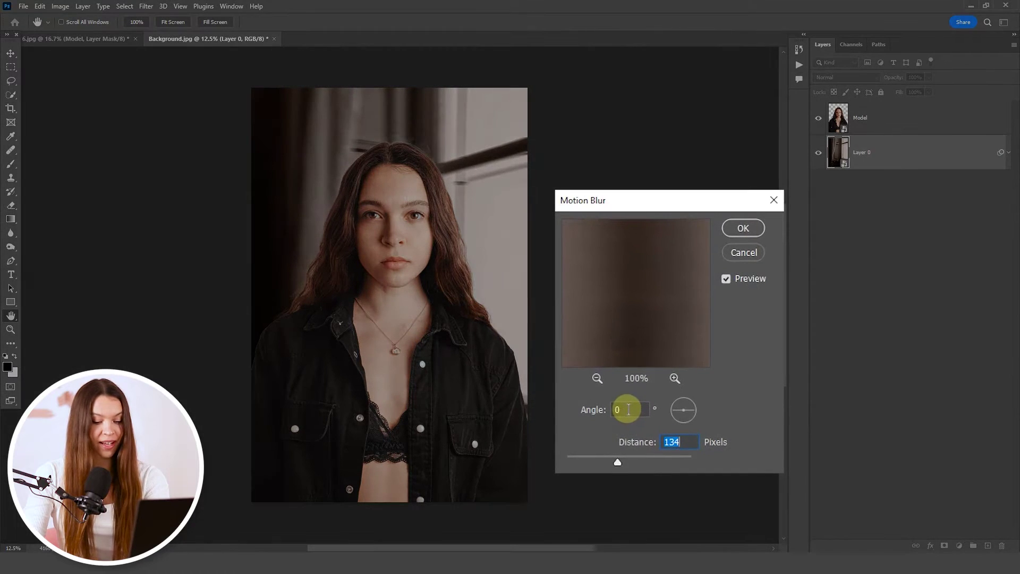
{"action": "type", "text": "0"}
{"action": "key", "text": "Tab"}
{"action": "mouse_move", "coordinate": [619, 457]}
{"action": "left_mouse_down"}
{"action": "mouse_move", "coordinate": [632, 459]}
{"action": "mouse_move", "coordinate": [620, 462]}
{"action": "left_mouse_up"}
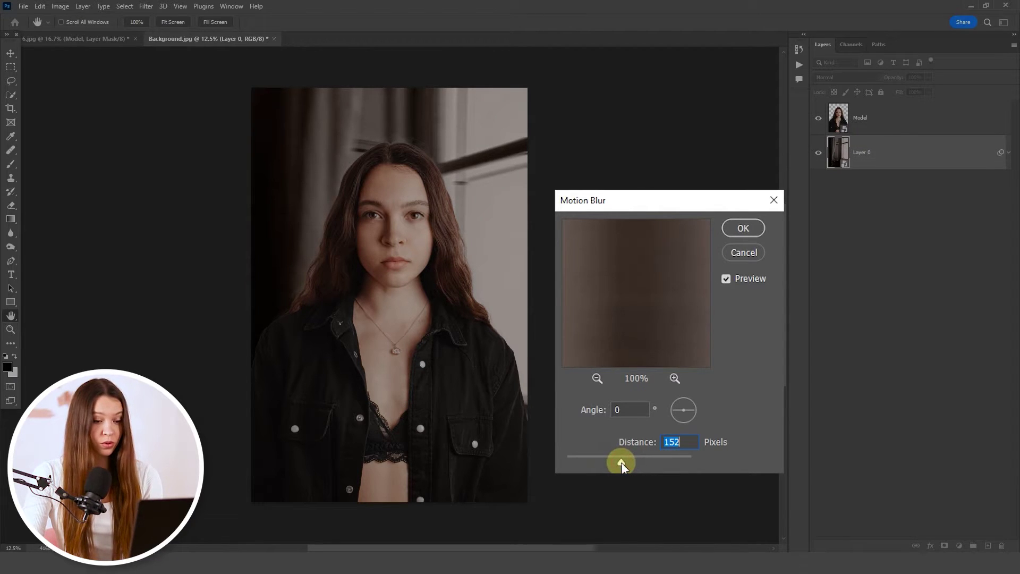
{"action": "left_click", "coordinate": [743, 230]}
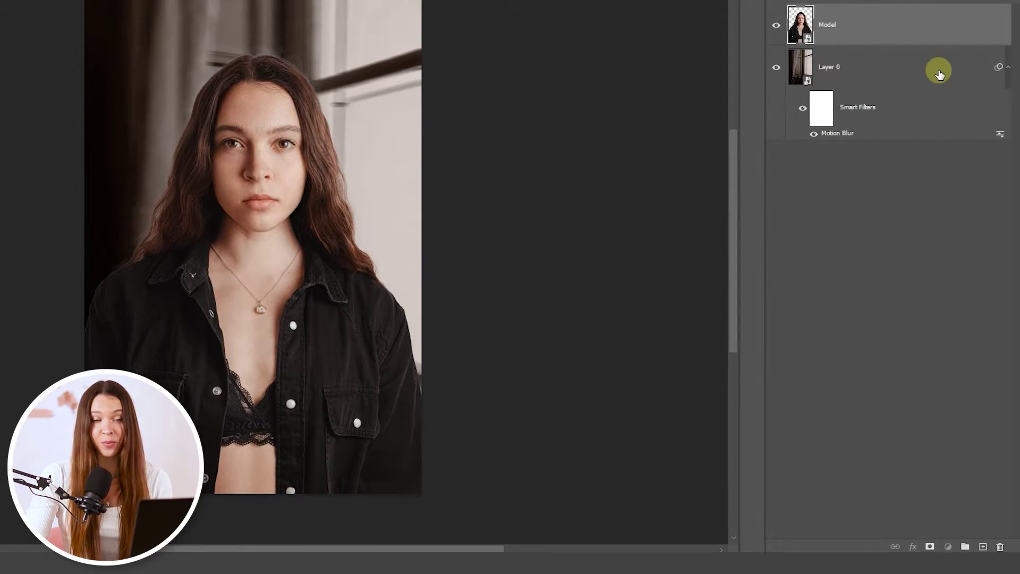
Step: Duplicate the Model layer and add a black layer mask that hides the whole copy
{"action": "left_click_drag", "start_coordinate": [909, 27], "coordinate": [982, 544]}
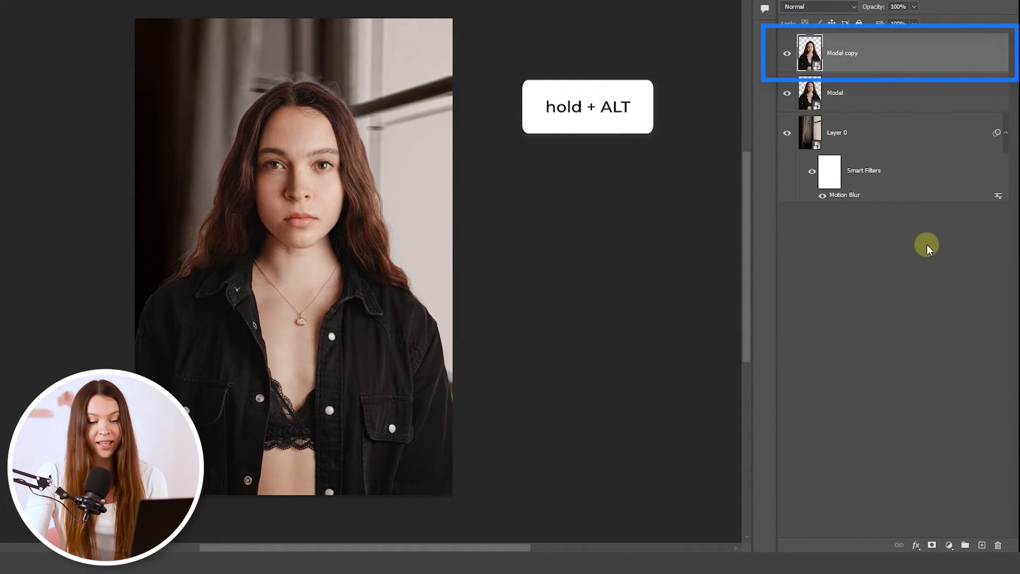
{"action": "left_click", "coordinate": [932, 544], "text": "alt"}
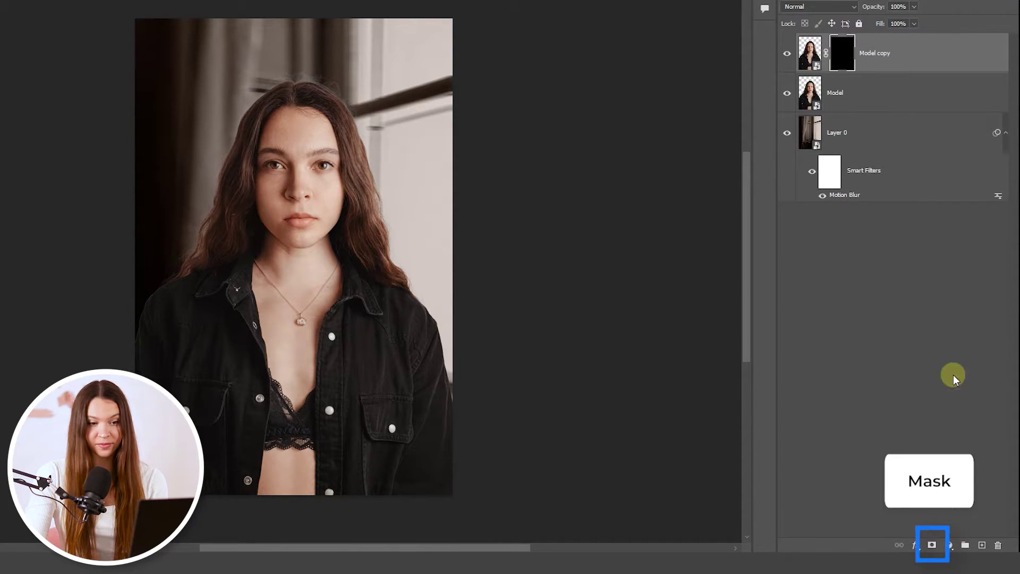
{"action": "left_click", "coordinate": [842, 55]}
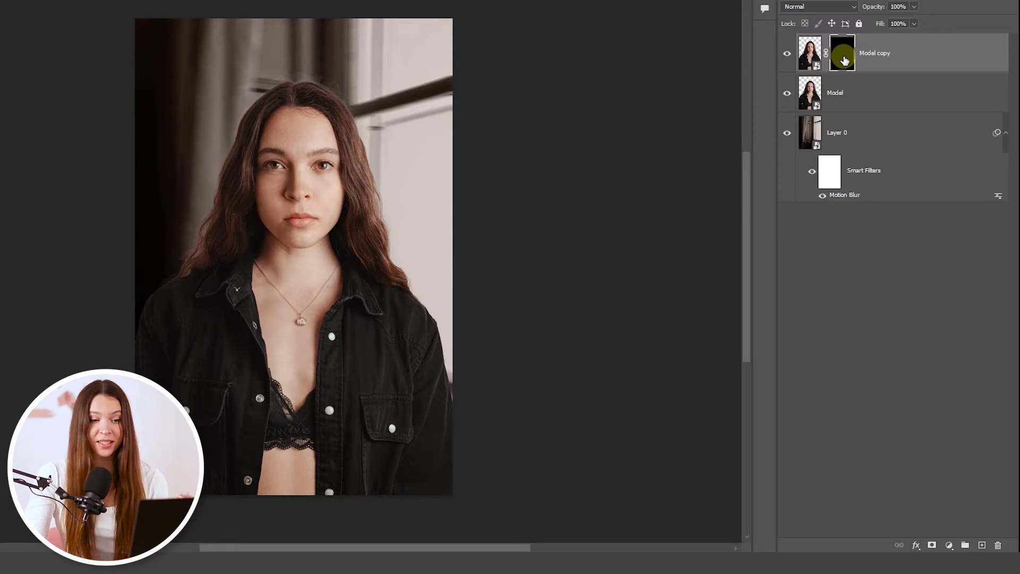
{"action": "left_click", "coordinate": [810, 60]}
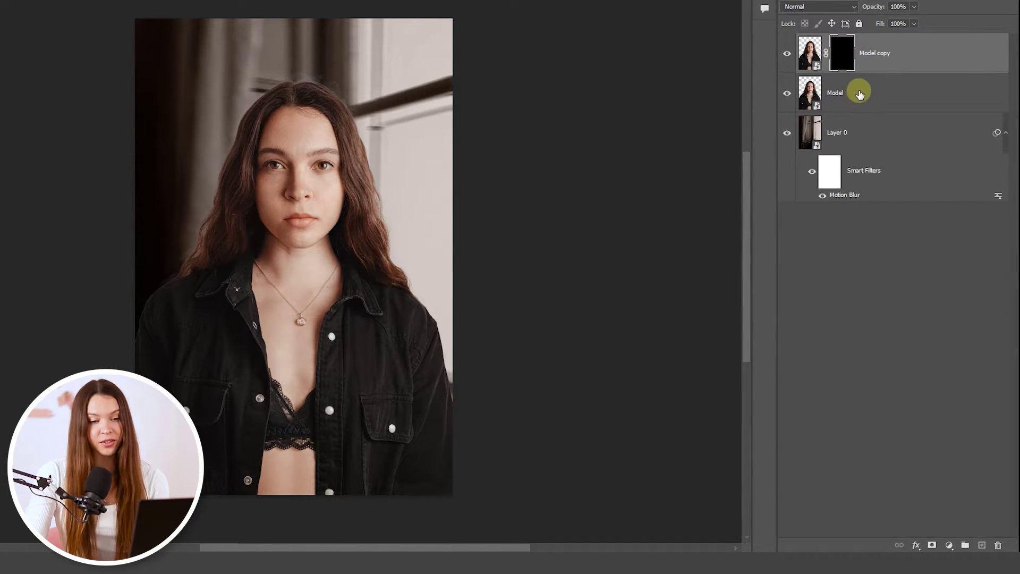
Step: Apply a Motion Blur to the original Model layer with an angle of 0° and a distance of 152 pixels
{"action": "left_click", "coordinate": [872, 95]}
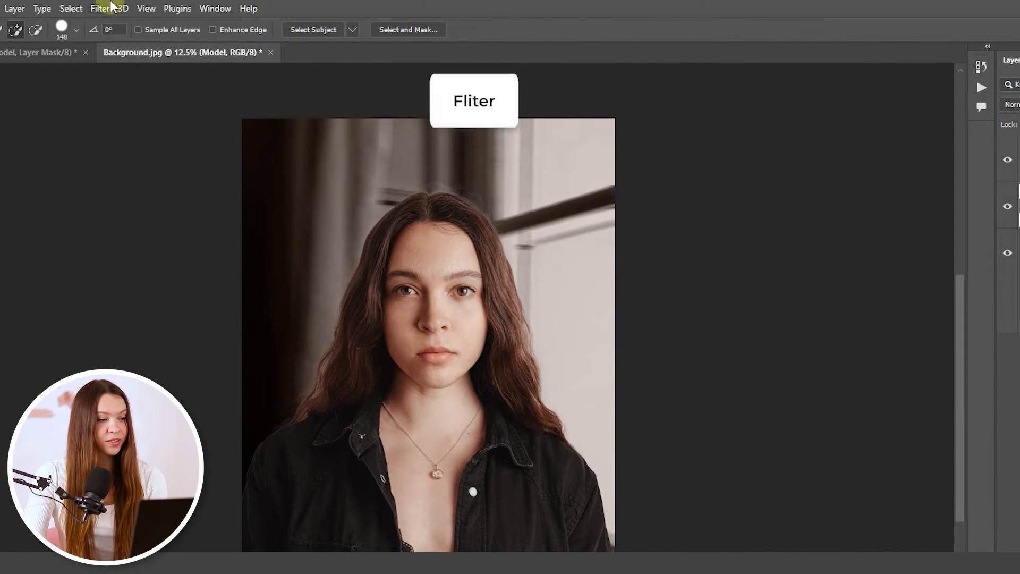
{"action": "left_click", "coordinate": [100, 9]}
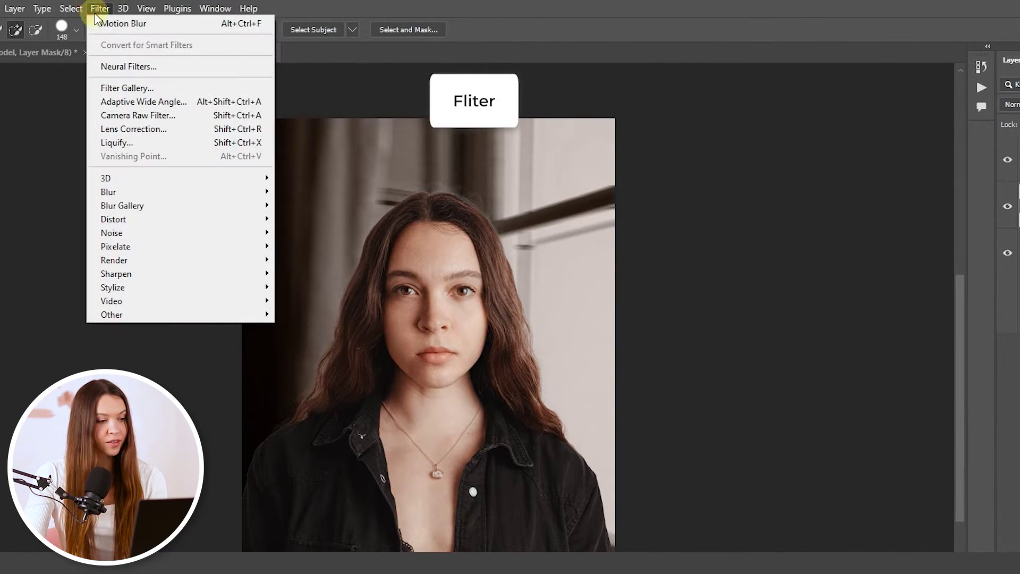
{"action": "mouse_move", "coordinate": [136, 190]}
{"action": "left_click", "coordinate": [289, 273]}
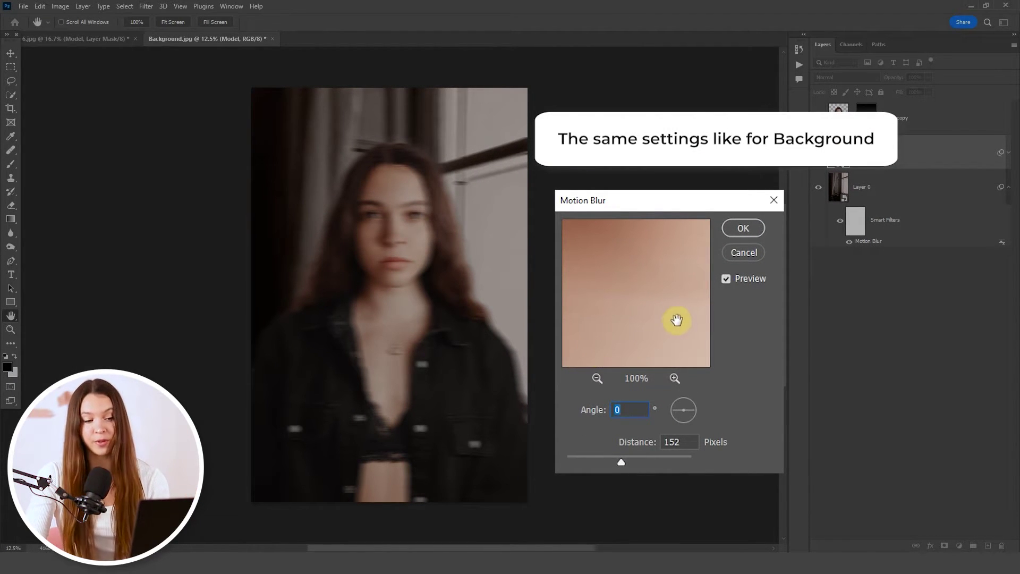
{"action": "left_click", "coordinate": [743, 228]}
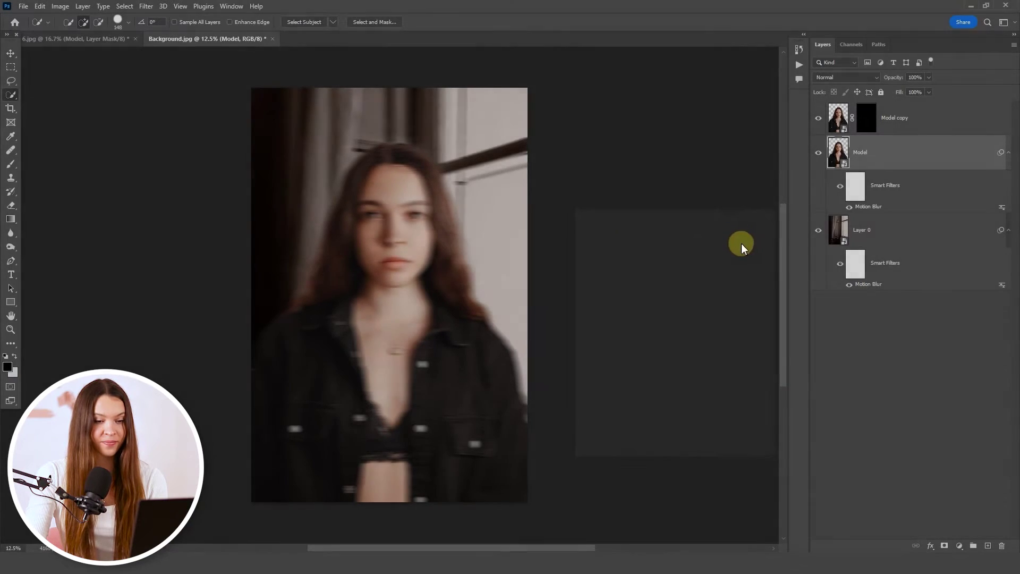
Step: Target the Model copy's layer mask and set up the Gradient tool with the reflected gradient style
{"action": "left_click", "coordinate": [863, 123]}
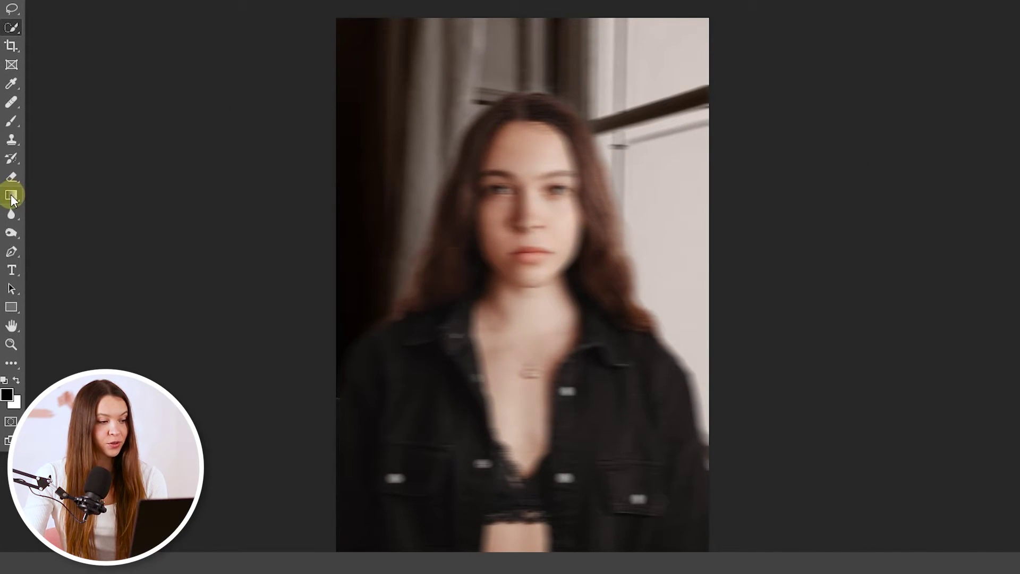
{"action": "left_click", "coordinate": [10, 218]}
{"action": "right_click", "coordinate": [11, 195]}
{"action": "left_click", "coordinate": [76, 194]}
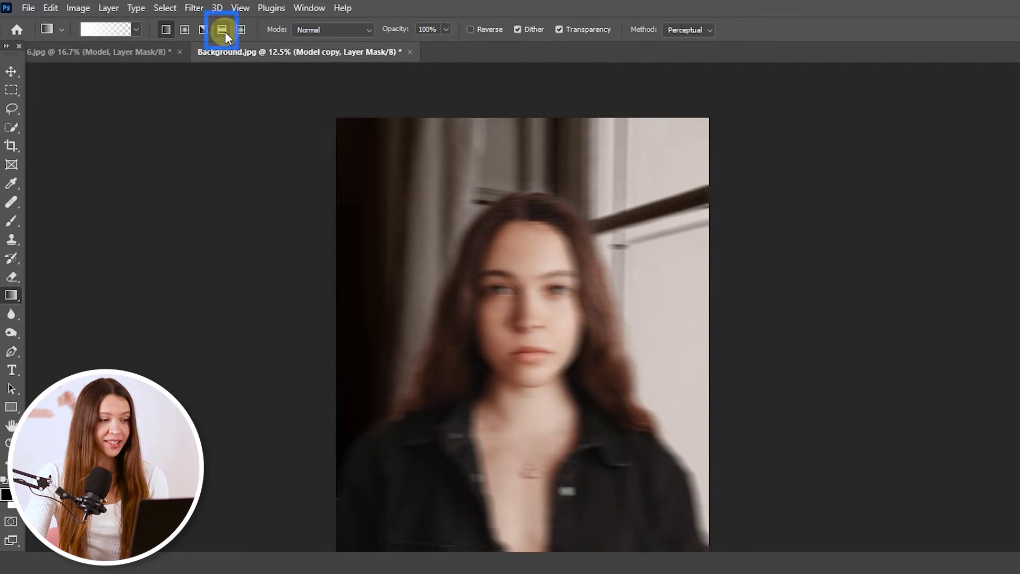
{"action": "left_click", "coordinate": [222, 30]}
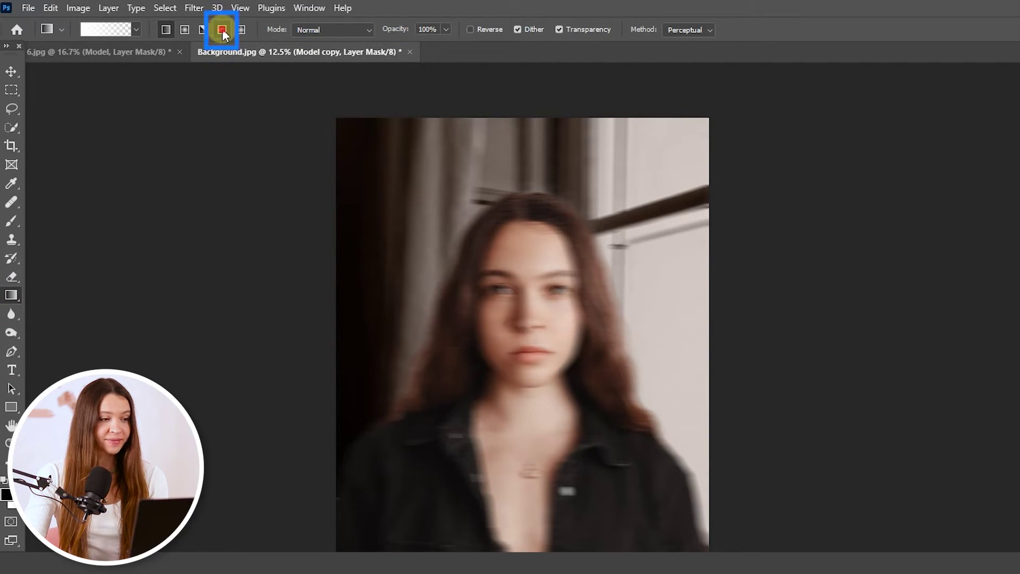
Step: Load the Foreground to Transparent preset from the Basics group as the gradient
{"action": "left_click", "coordinate": [95, 28]}
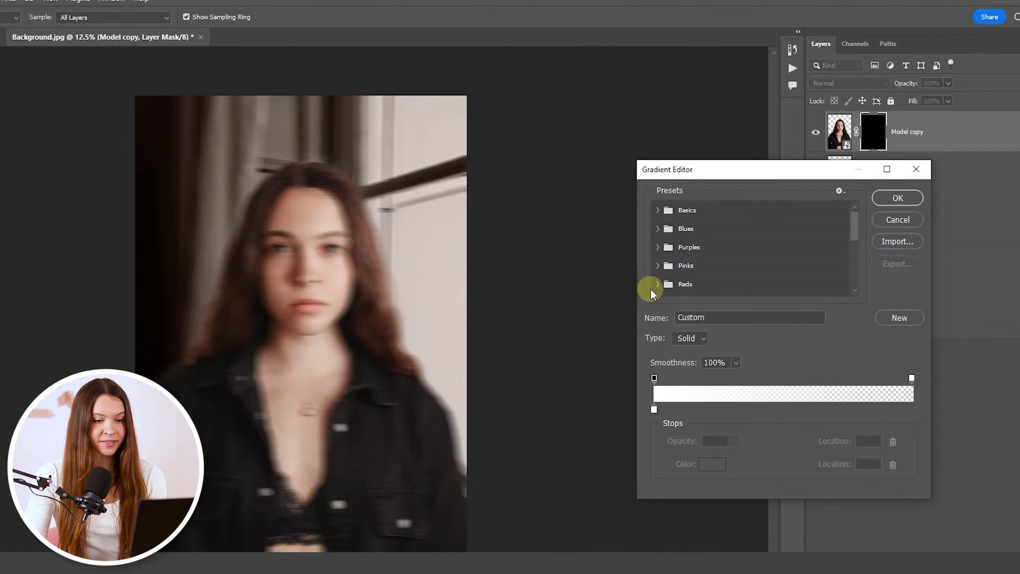
{"action": "left_click", "coordinate": [658, 210]}
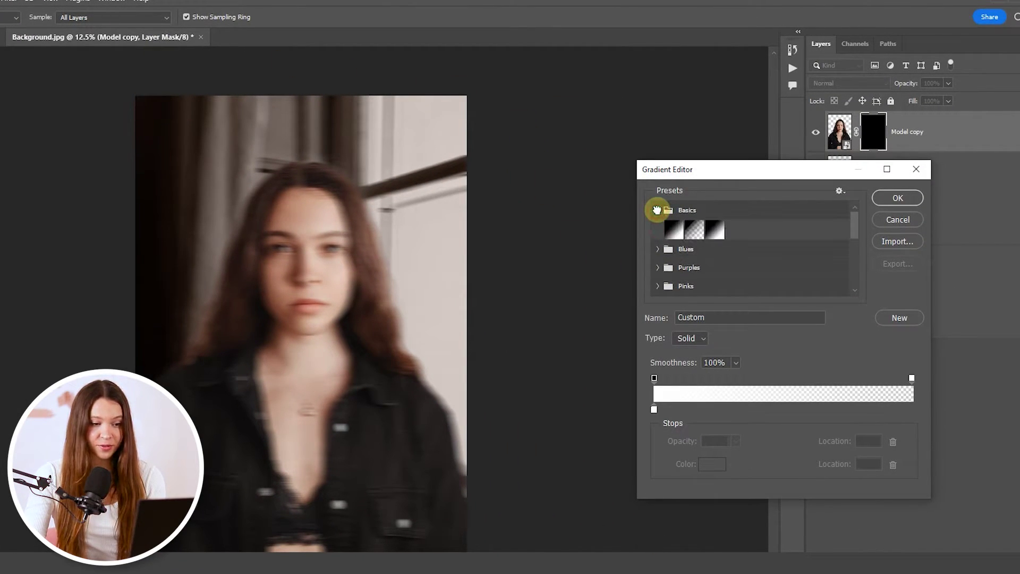
{"action": "left_click", "coordinate": [702, 230]}
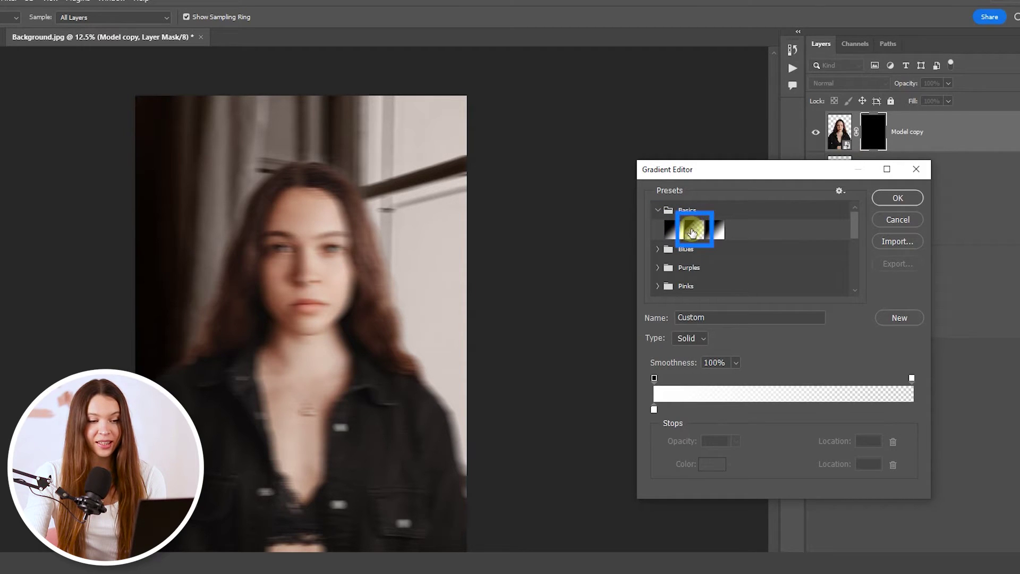
{"action": "left_click", "coordinate": [694, 232]}
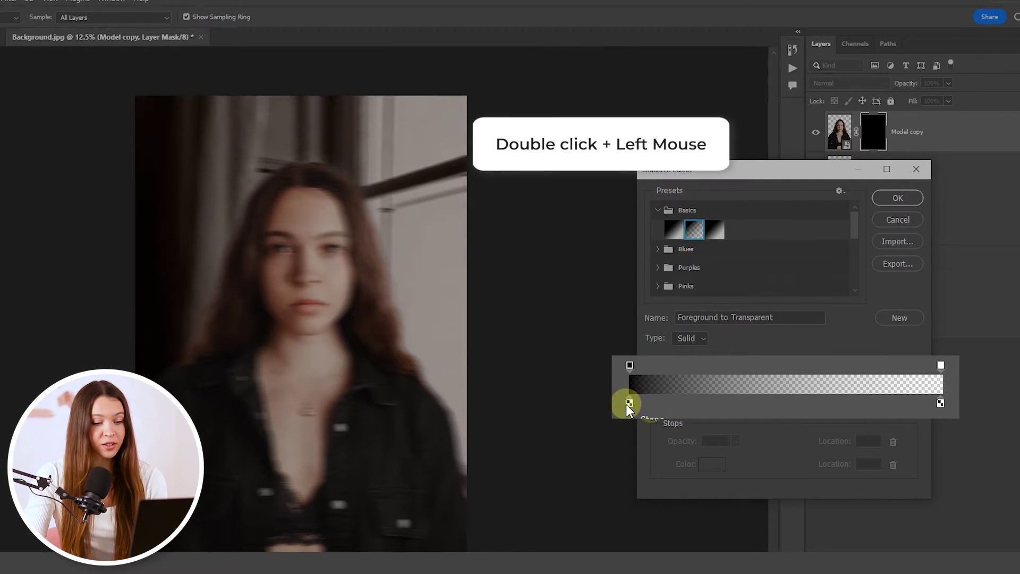
Step: Set the gradient's starting color stop to white and accept the edited gradient
{"action": "left_click", "coordinate": [653, 409]}
{"action": "double_click", "coordinate": [654, 409]}
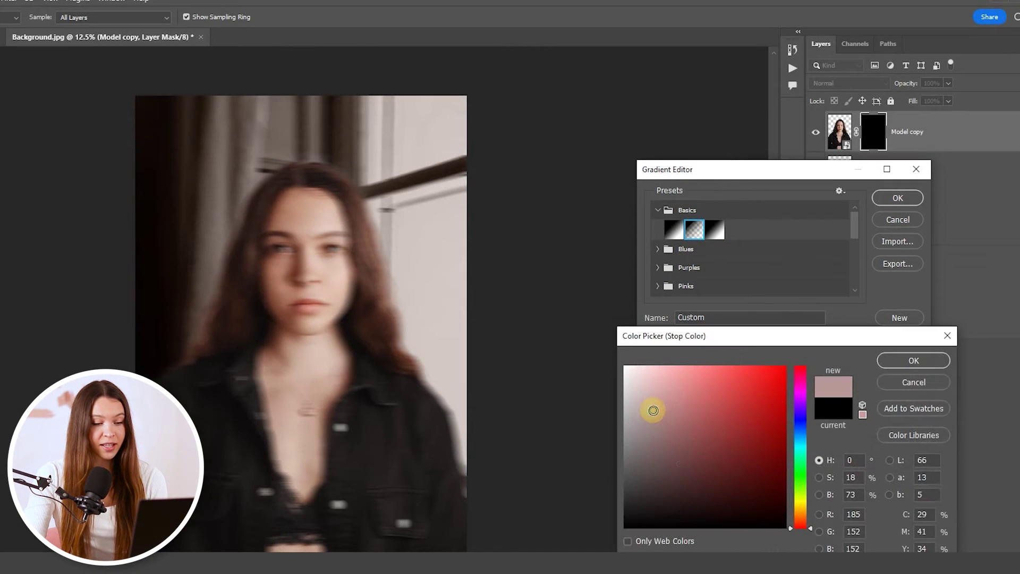
{"action": "left_click_drag", "start_coordinate": [656, 401], "coordinate": [597, 349]}
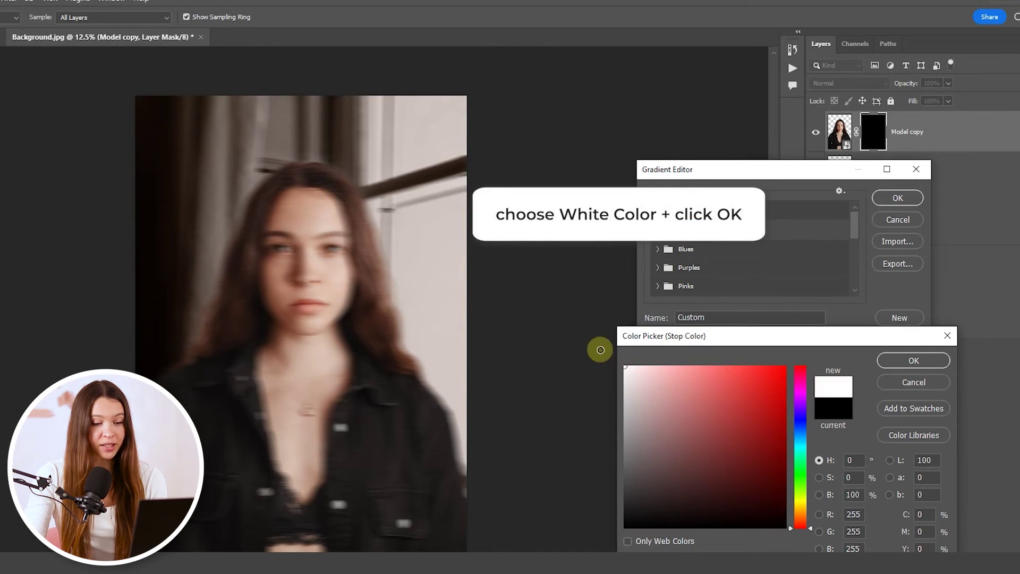
{"action": "left_click", "coordinate": [894, 360]}
{"action": "left_click", "coordinate": [894, 199]}
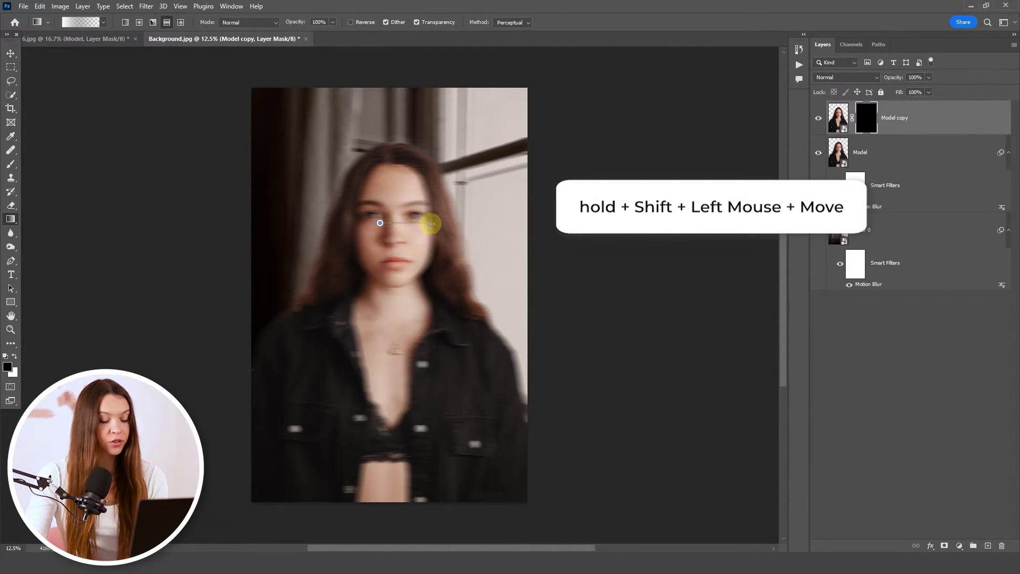
Step: Draw horizontal reflected gradients from the middle of the face on the Model copy mask to reveal a sharp vertical strip
{"action": "left_click_drag", "start_coordinate": [438, 223], "coordinate": [432, 227]}
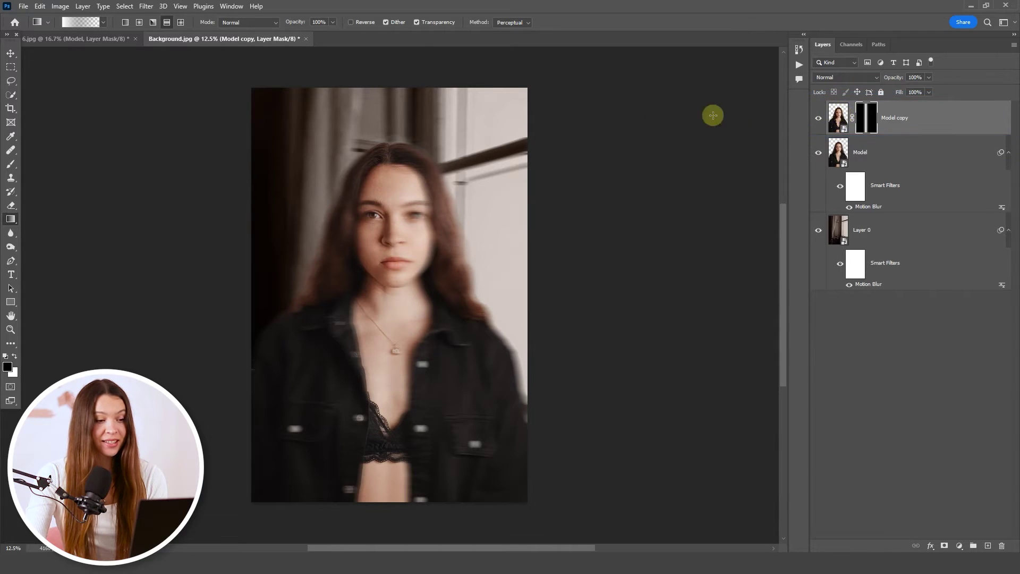
{"action": "mouse_move", "coordinate": [399, 234]}
{"action": "left_mouse_down"}
{"action": "mouse_move", "coordinate": [388, 232]}
{"action": "mouse_move", "coordinate": [394, 220]}
{"action": "left_mouse_up"}
{"action": "scroll", "coordinate": [411, 212], "scroll_direction": "down", "scroll_amount": 3}
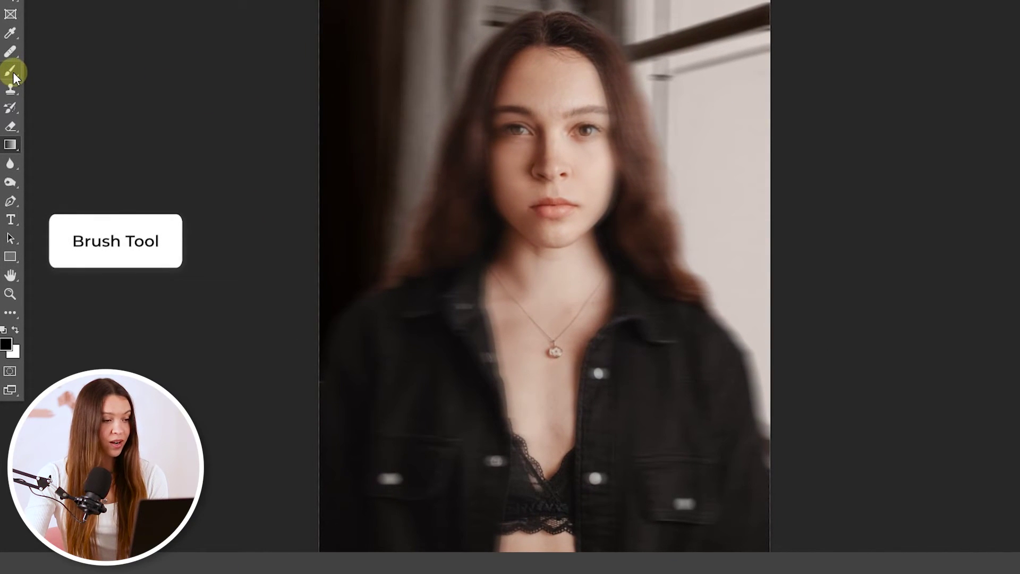
Step: Switch to the Brush tool and set the foreground color to white (ffffff)
{"action": "right_click", "coordinate": [11, 163]}
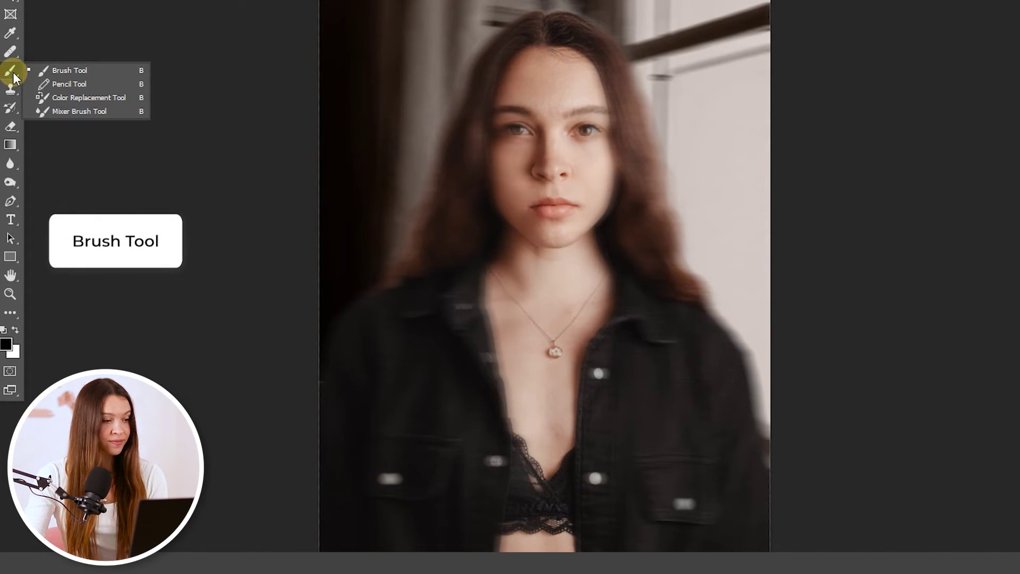
{"action": "left_click", "coordinate": [42, 72]}
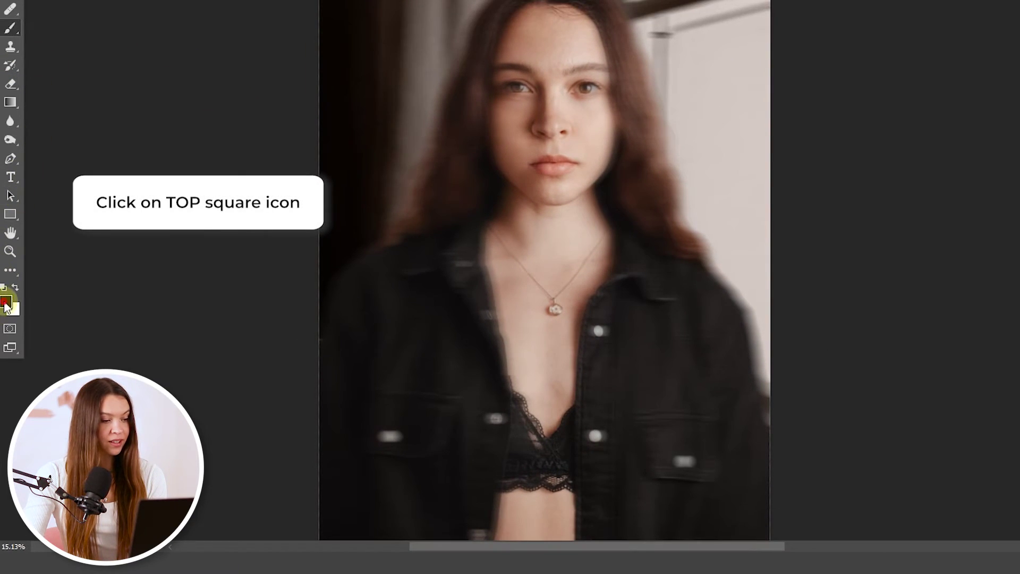
{"action": "left_click", "coordinate": [5, 304]}
{"action": "type", "text": "ffffff"}
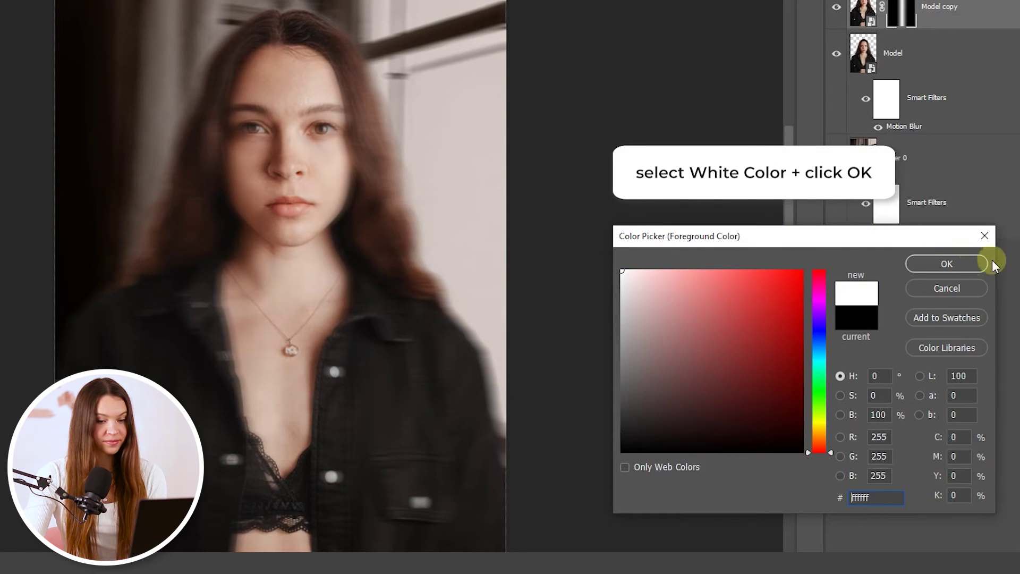
{"action": "left_click", "coordinate": [946, 264]}
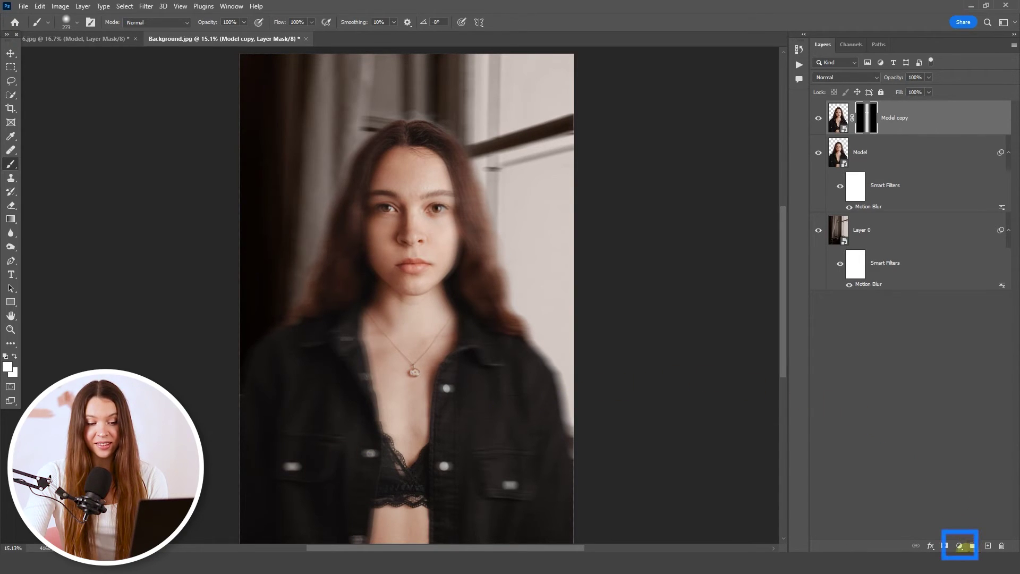
Step: Add a Curves adjustment layer above Model copy and lower the Blue channel's midpoint to input 130, output 122
{"action": "left_click", "coordinate": [959, 546]}
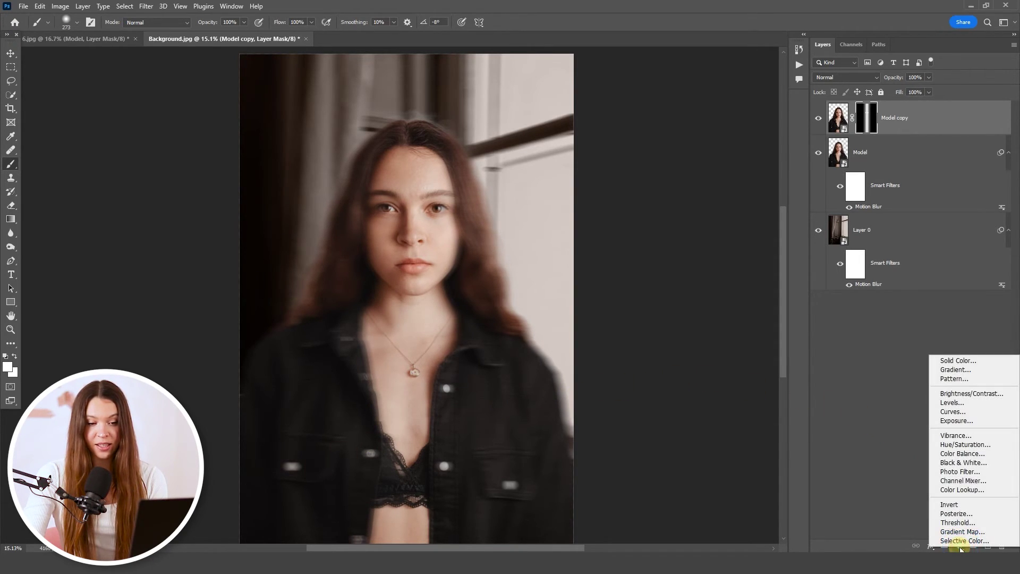
{"action": "left_click", "coordinate": [965, 413]}
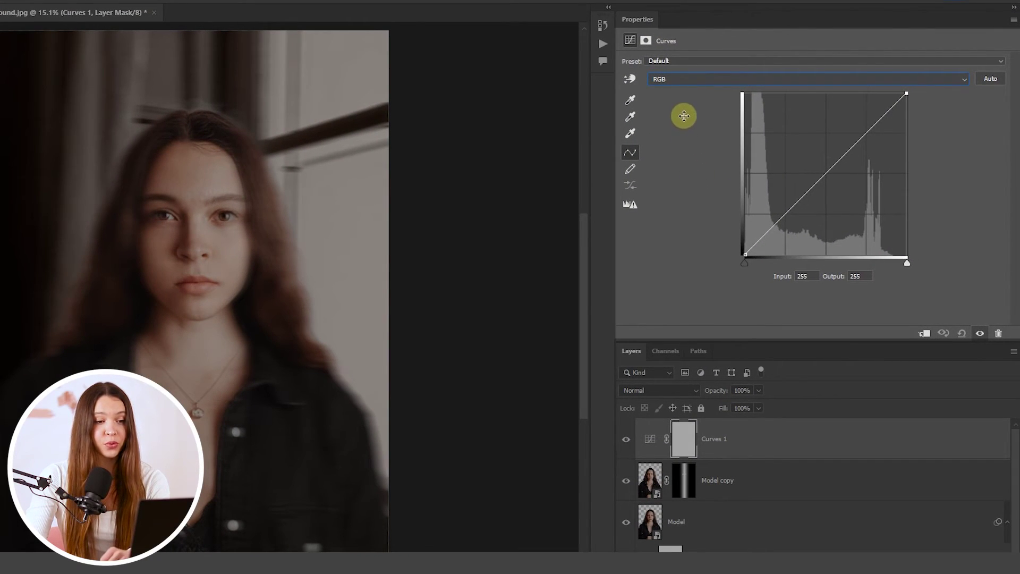
{"action": "left_click", "coordinate": [680, 82]}
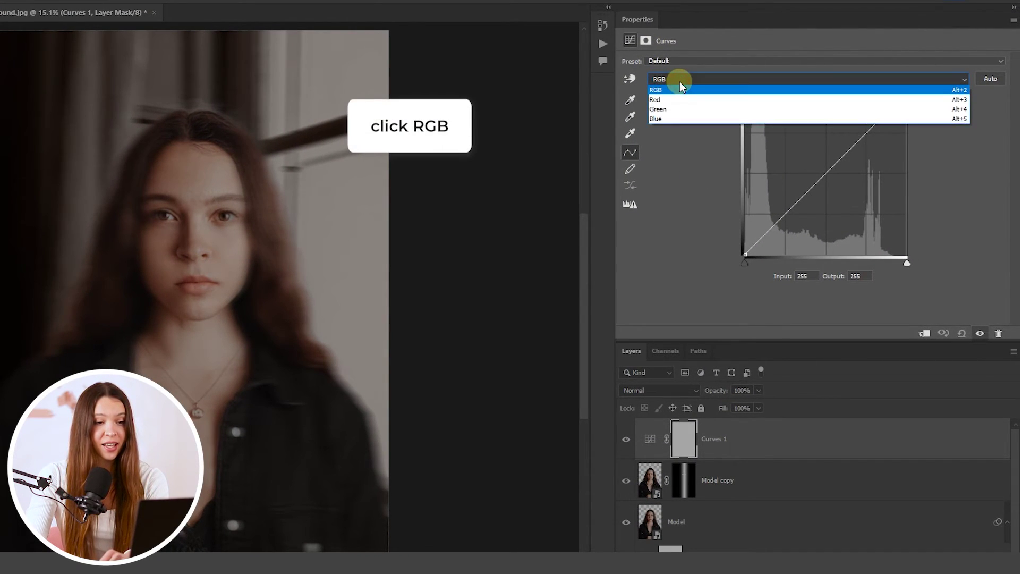
{"action": "left_click", "coordinate": [679, 116]}
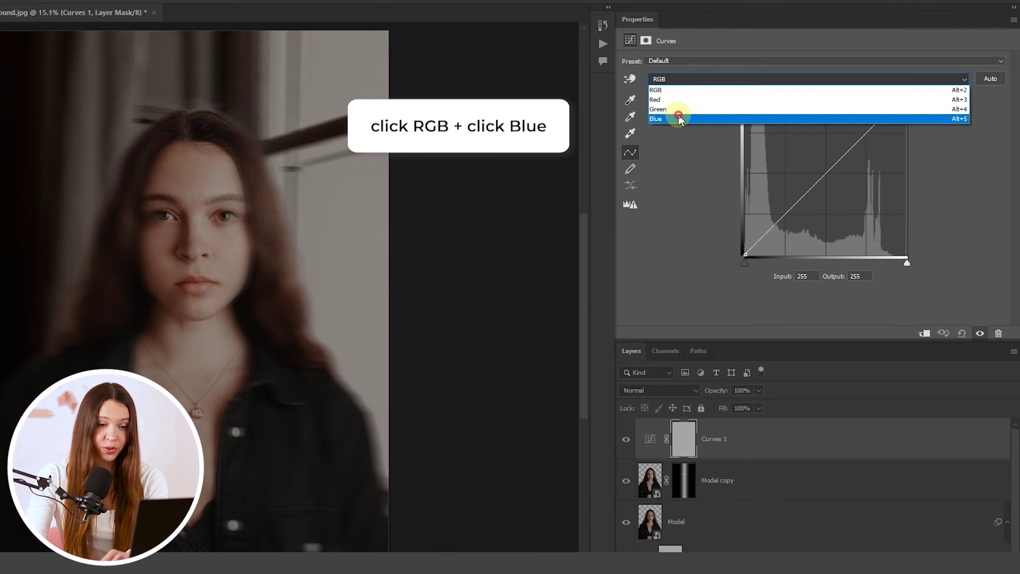
{"action": "left_click", "coordinate": [825, 173]}
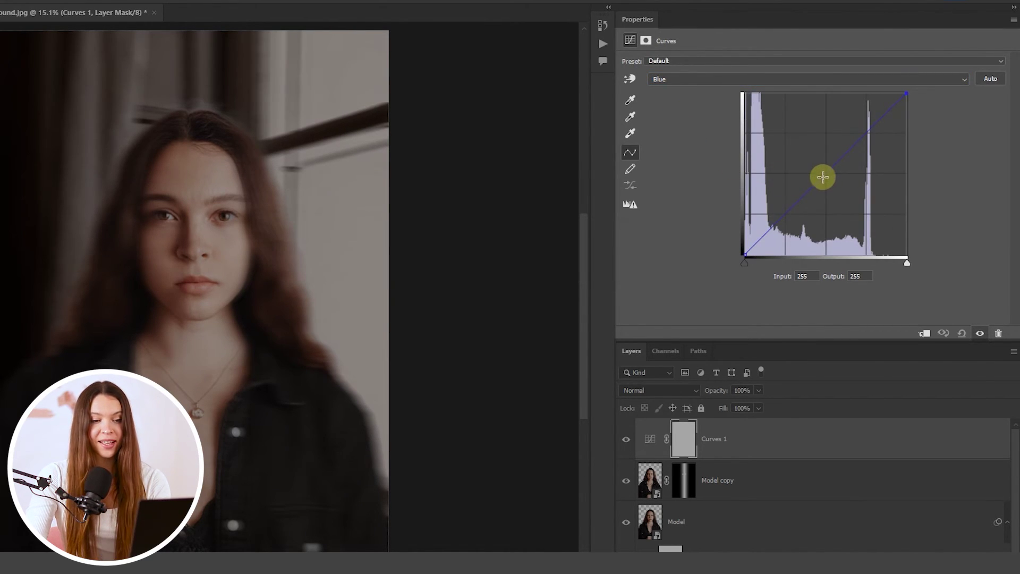
{"action": "left_click_drag", "start_coordinate": [825, 172], "coordinate": [826, 176]}
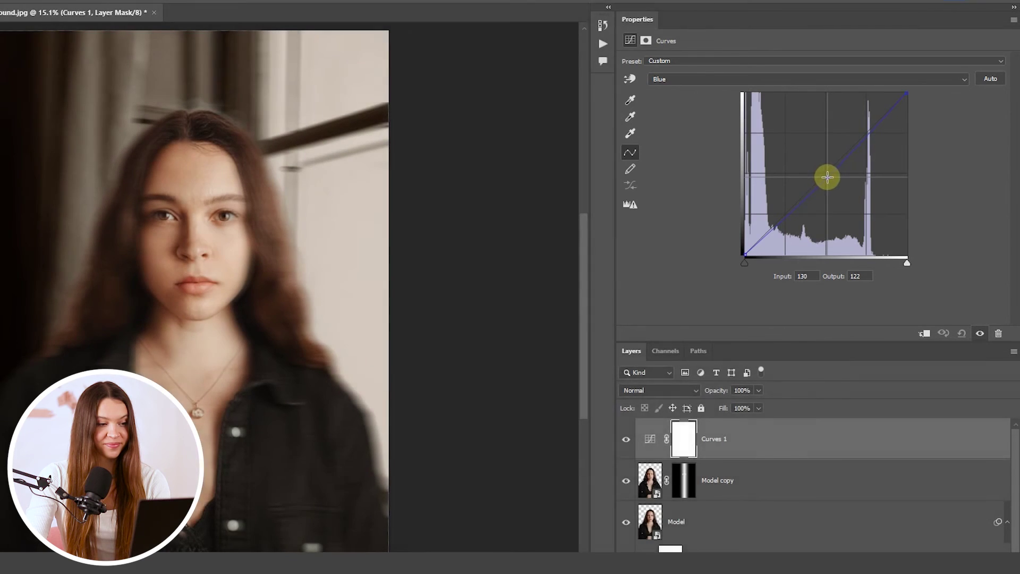